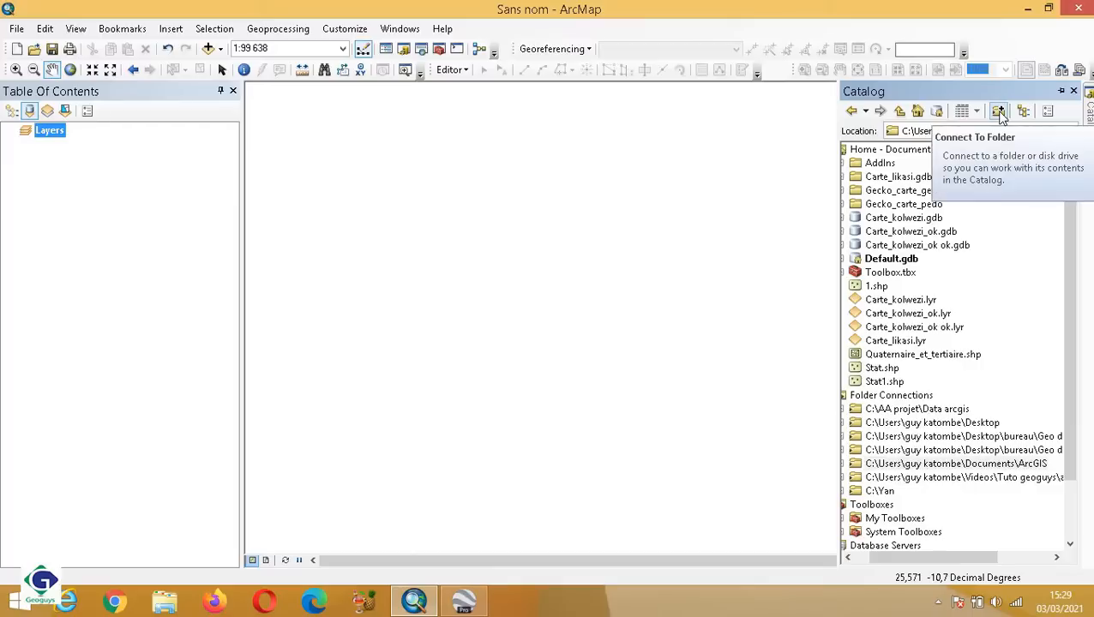
Add a folder connection to the ArcGIS folder inside the Documents library.
click(999, 112)
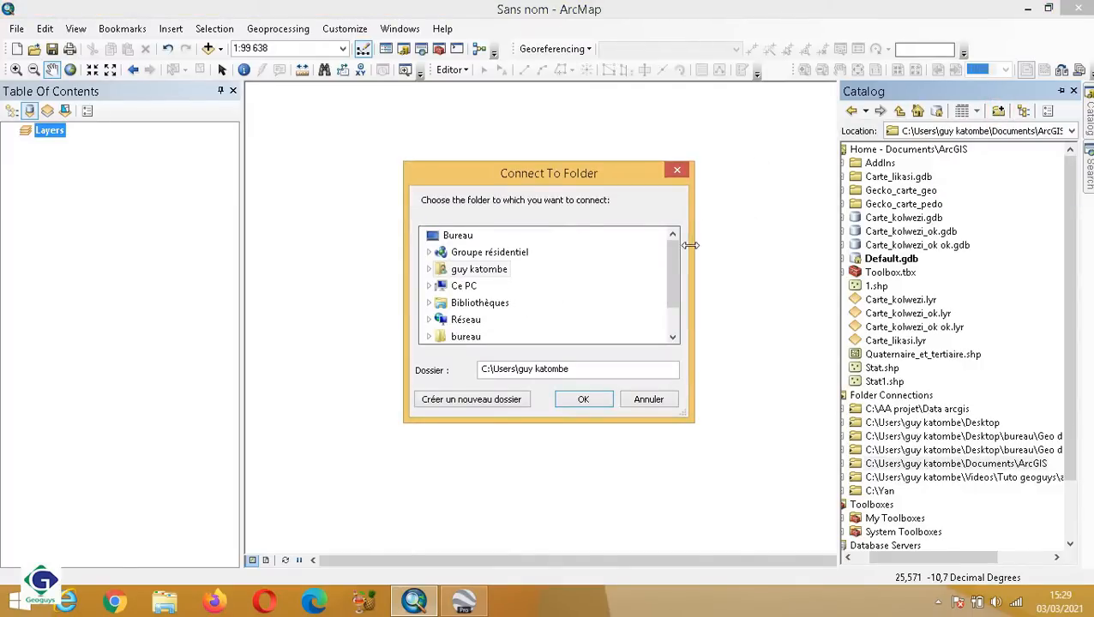
drag(677, 292, 678, 306)
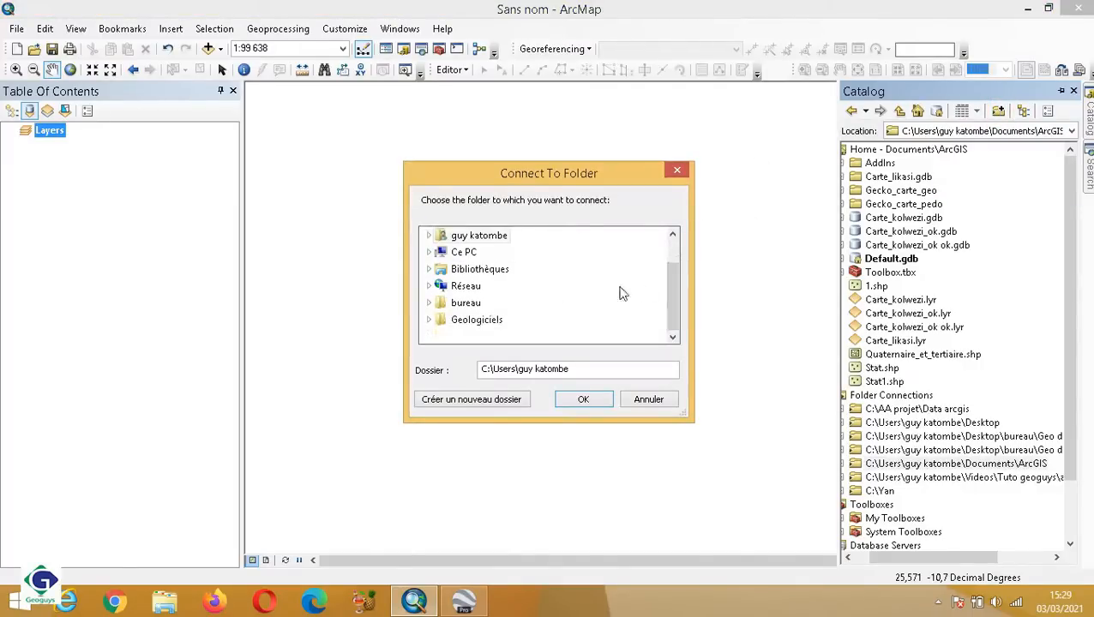
click(476, 283)
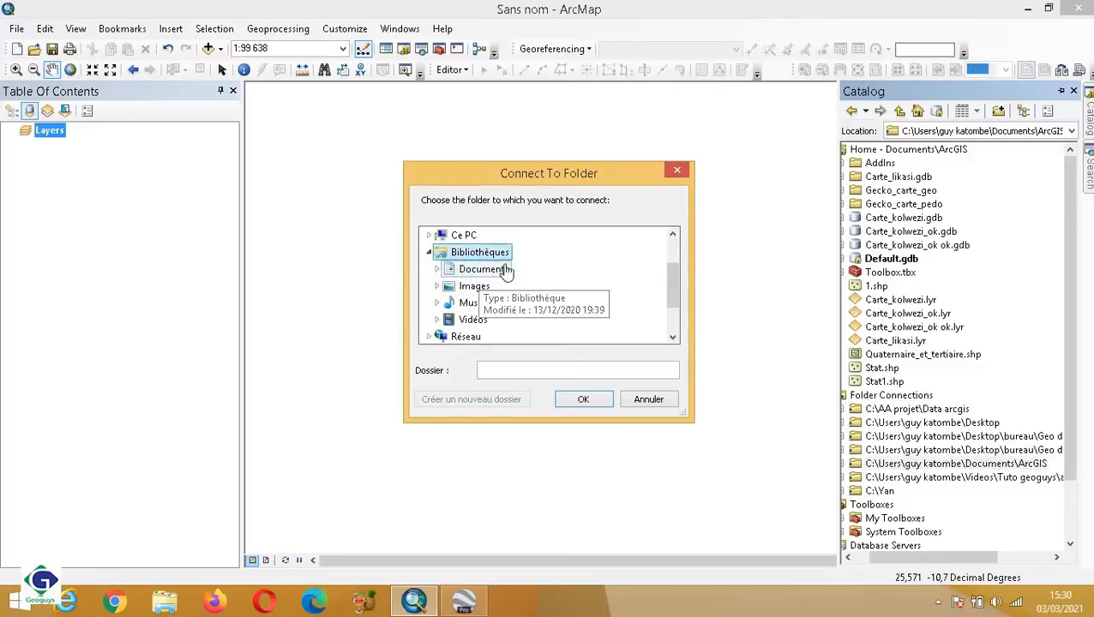
click(483, 272)
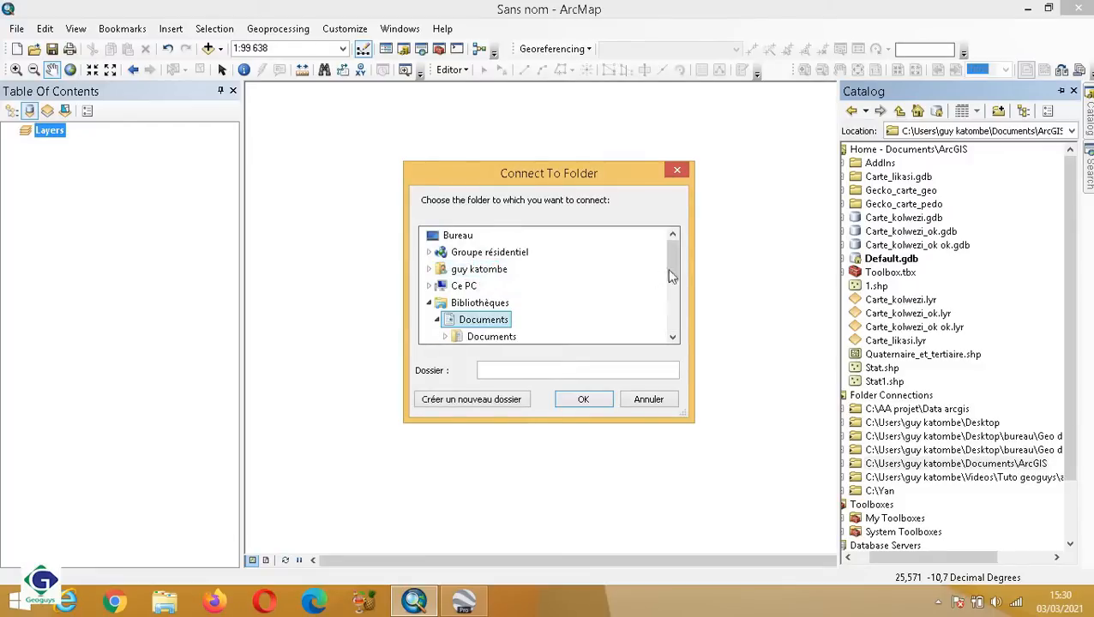
drag(675, 280, 675, 296)
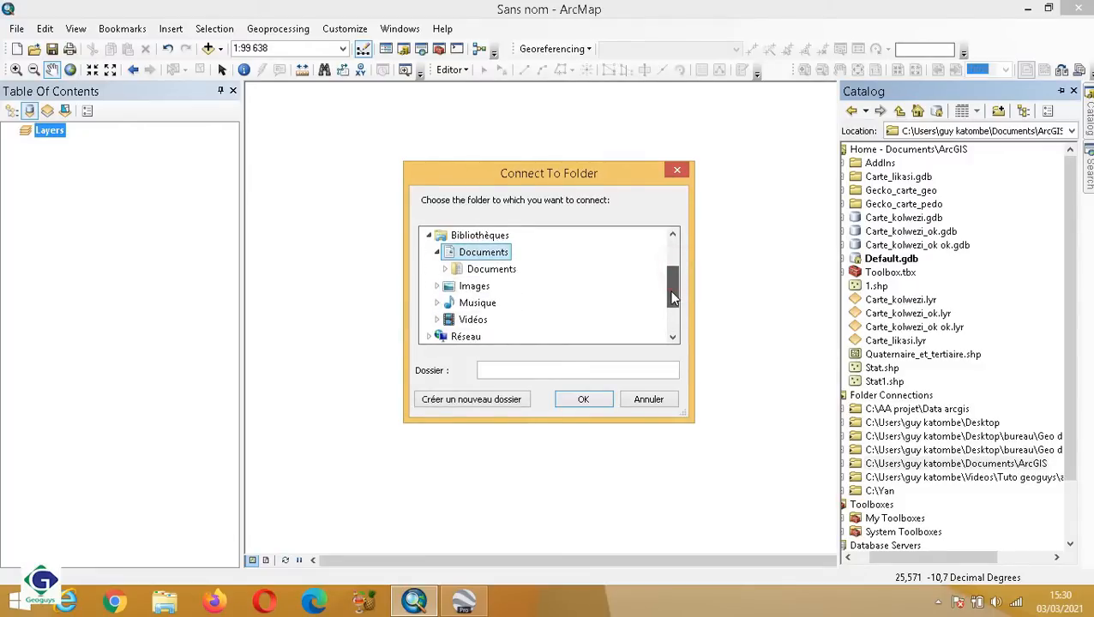
click(505, 271)
double_click(505, 271)
double_click(486, 286)
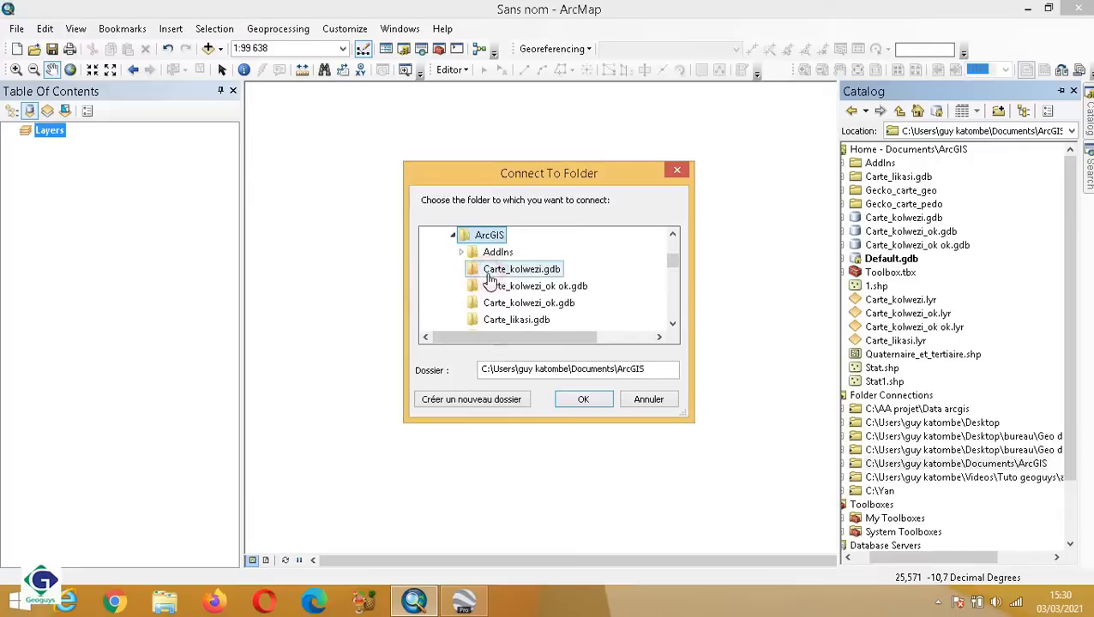
click(579, 401)
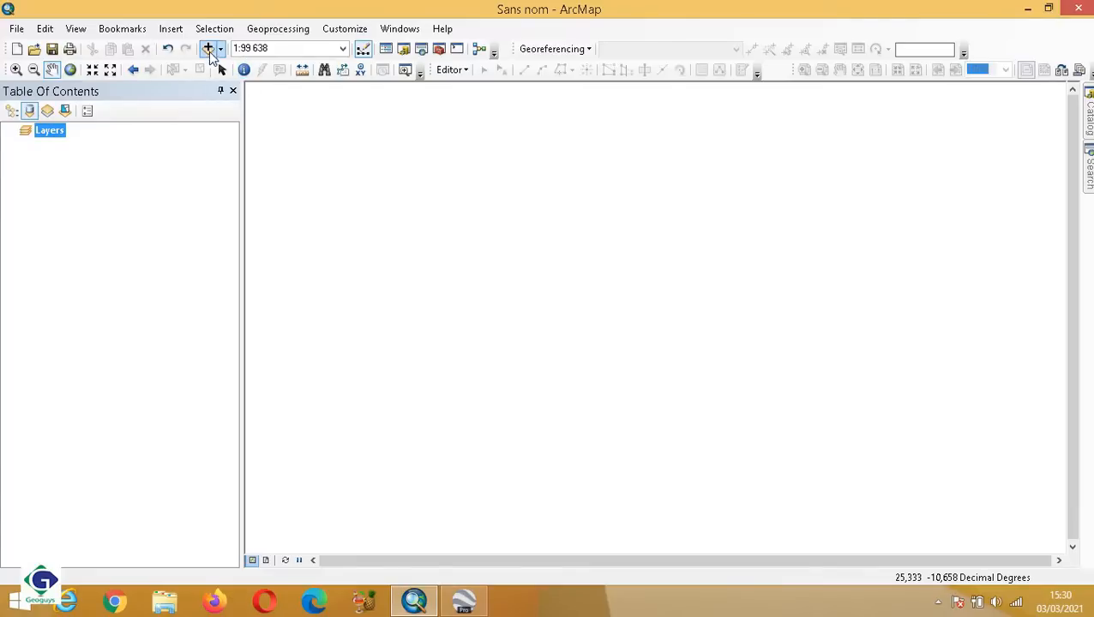
Add the Carte_kolwezi_ok.lyr layer to the map from the connected Documents\ArcGIS folder.
click(207, 50)
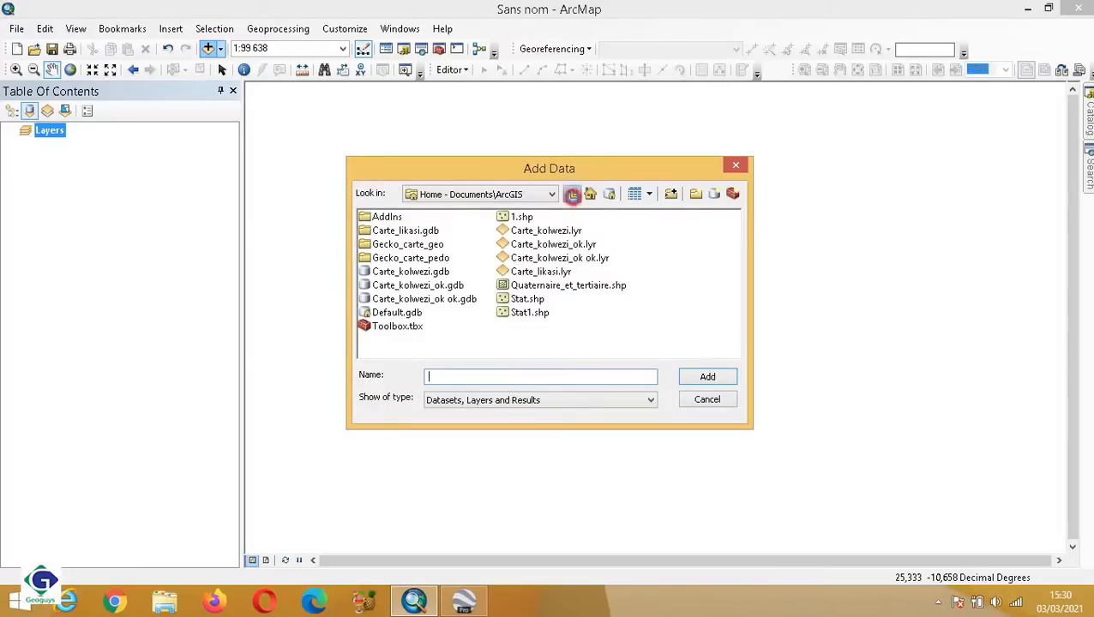
click(572, 195)
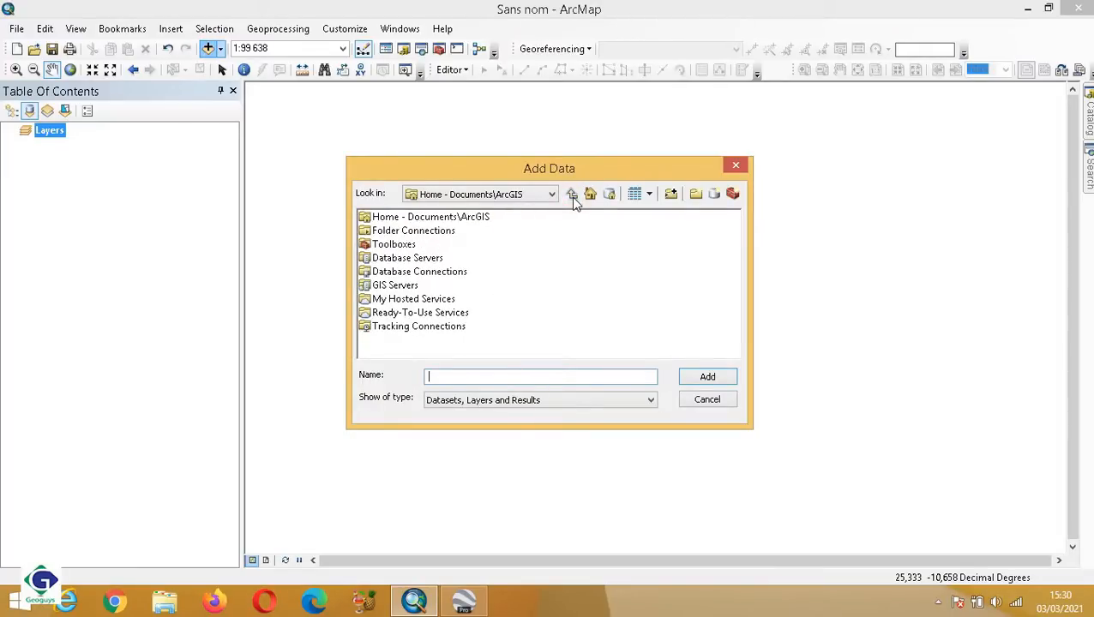
click(418, 234)
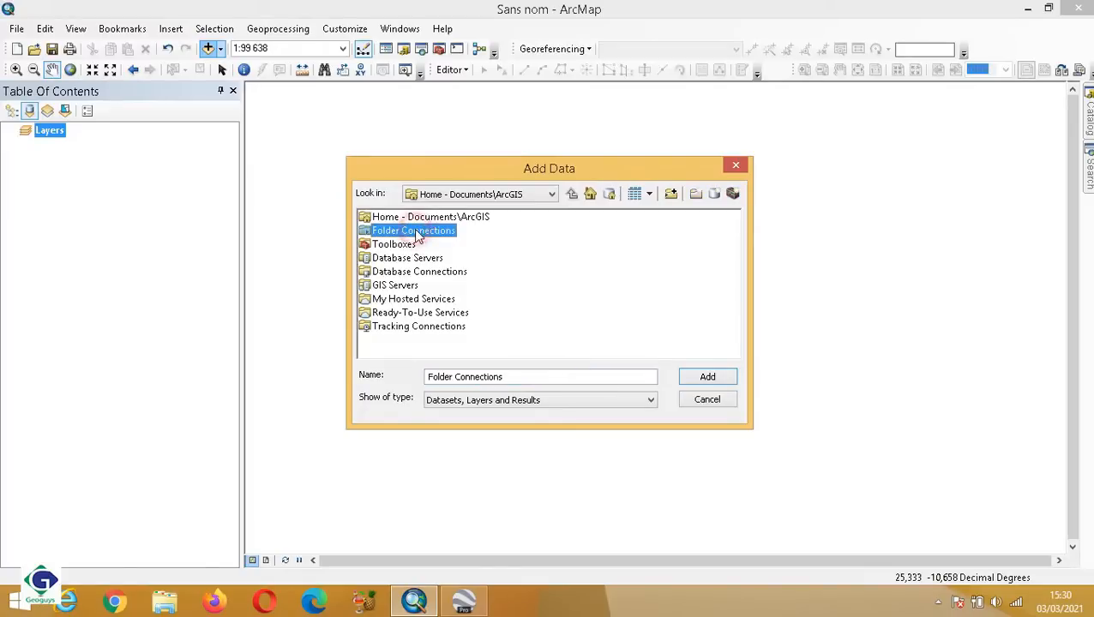
double_click(416, 232)
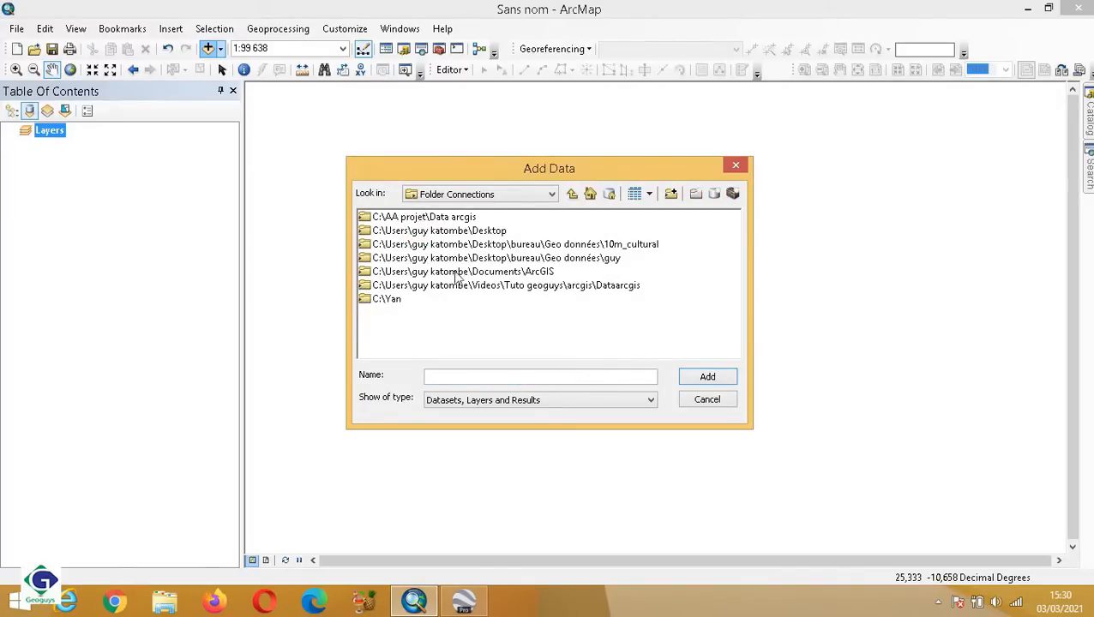
double_click(542, 274)
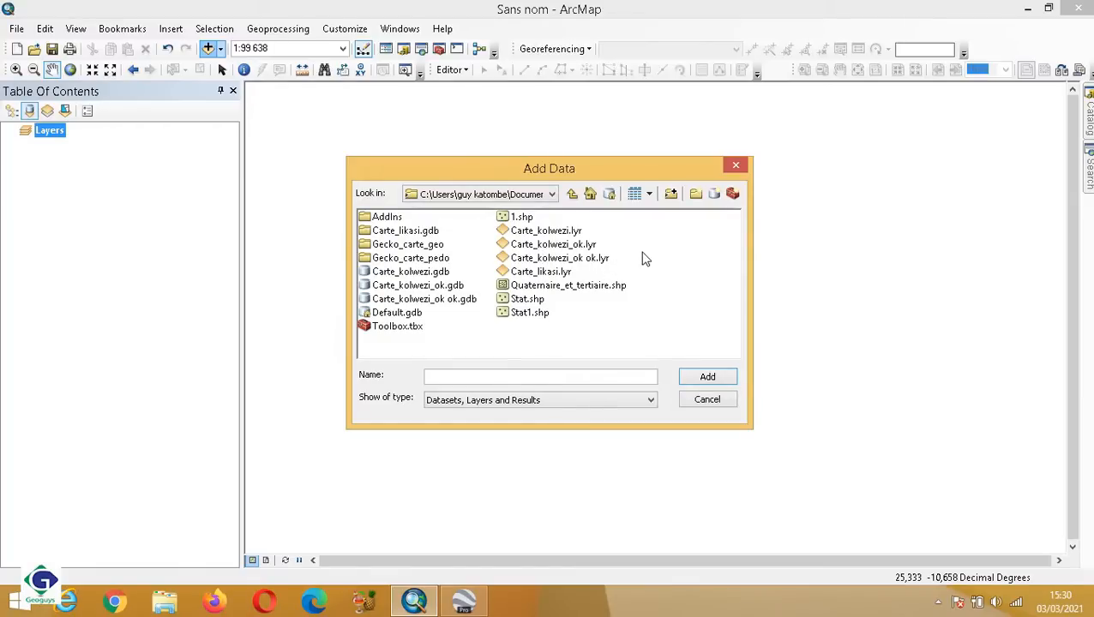
click(586, 248)
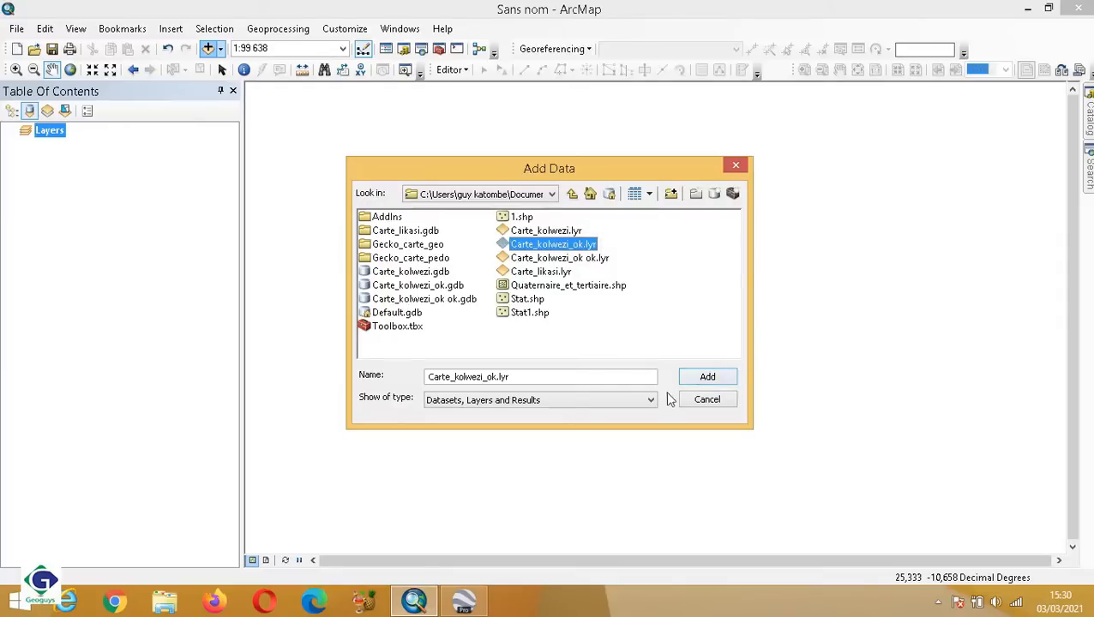
click(701, 380)
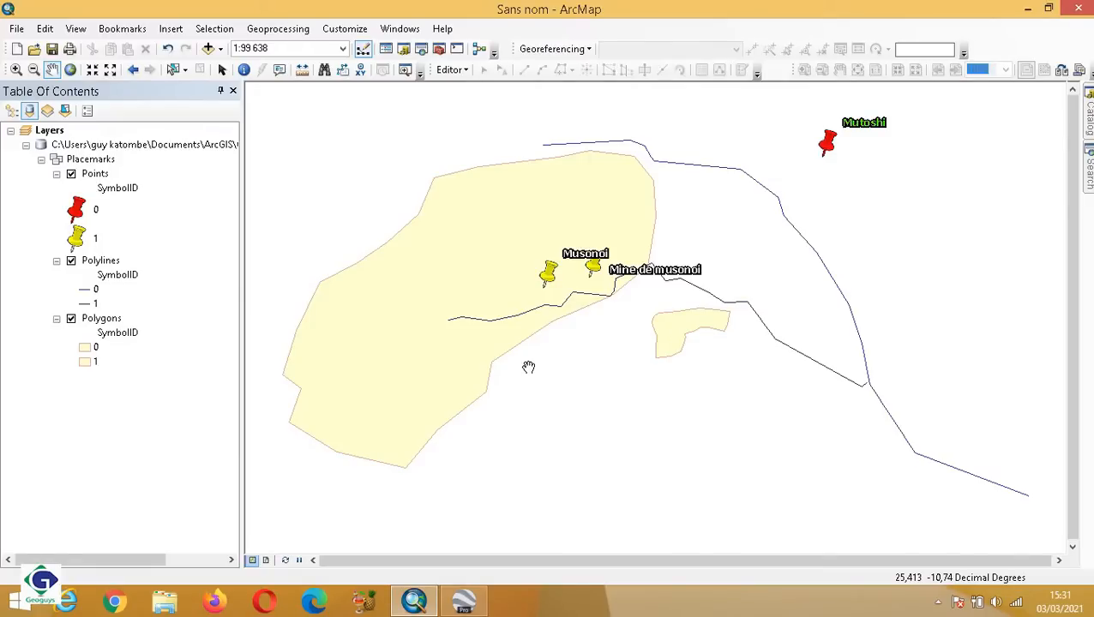
Open the tool search and run a local search for "layer ot kml".
click(410, 32)
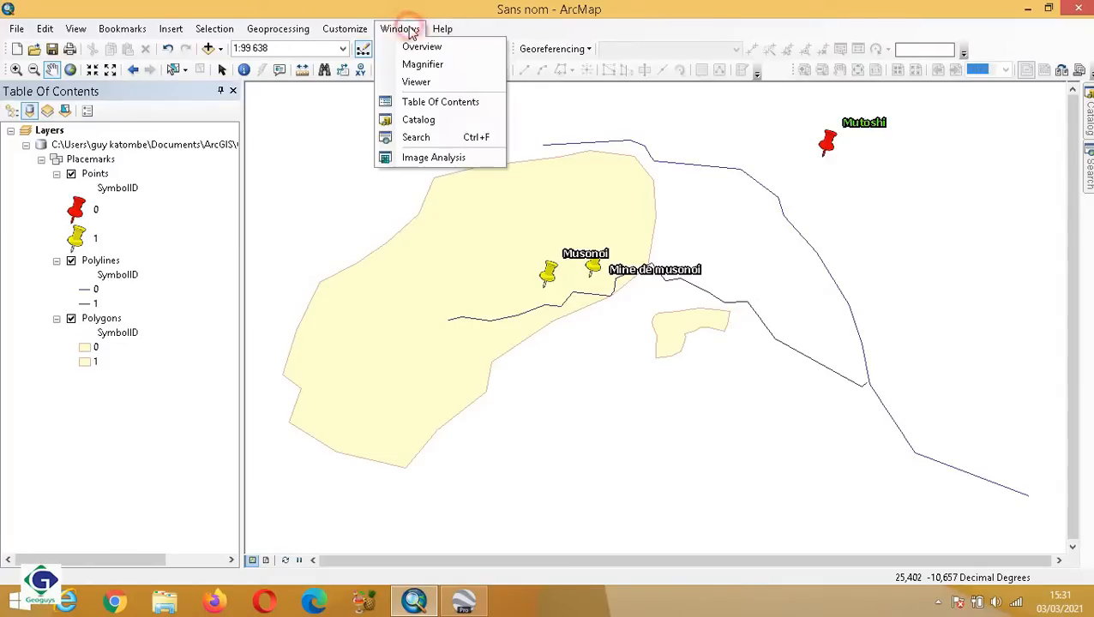
click(428, 139)
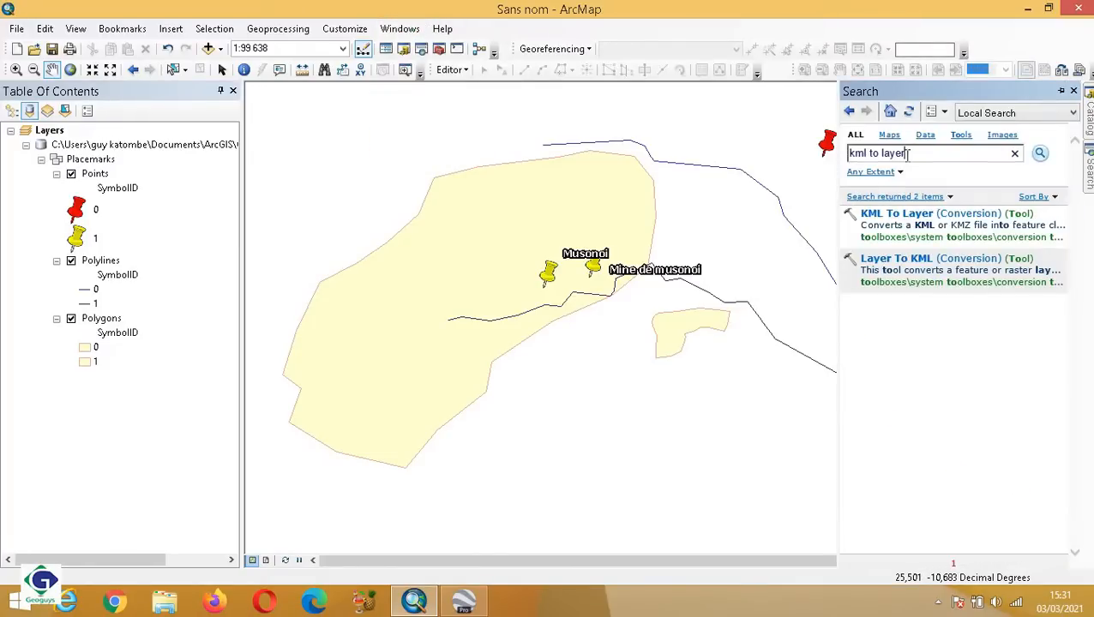
click(909, 153)
key(BackSpace)
key(BackSpace)
key(BackSpace)
key(BackSpace)
key(BackSpace)
key(BackSpace)
key(BackSpace)
key(BackSpace)
key(BackSpace)
key(BackSpace)
key(BackSpace)
text(l)
text(ayer ot kml)
click(1040, 153)
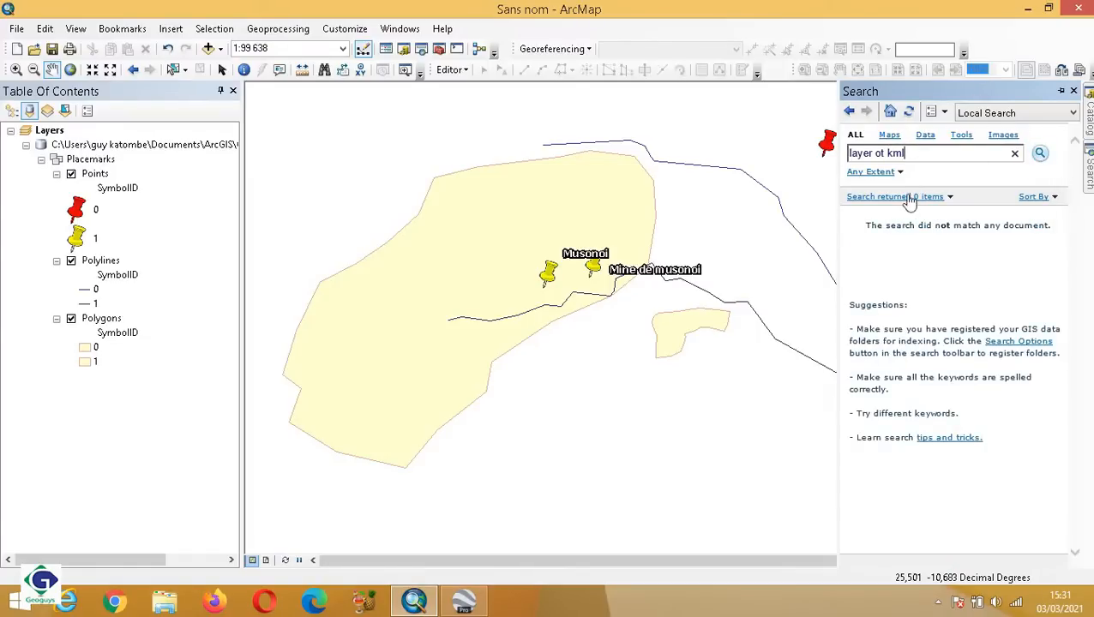
Search for "kmz to layer" and open the Layer To KML conversion tool from the results.
key(BackSpace)
key(BackSpace)
key(BackSpace)
key(BackSpace)
key(BackSpace)
key(BackSpace)
key(BackSpace)
key(BackSpace)
key(BackSpace)
key(BackSpace)
key(BackSpace)
text(kml to la)
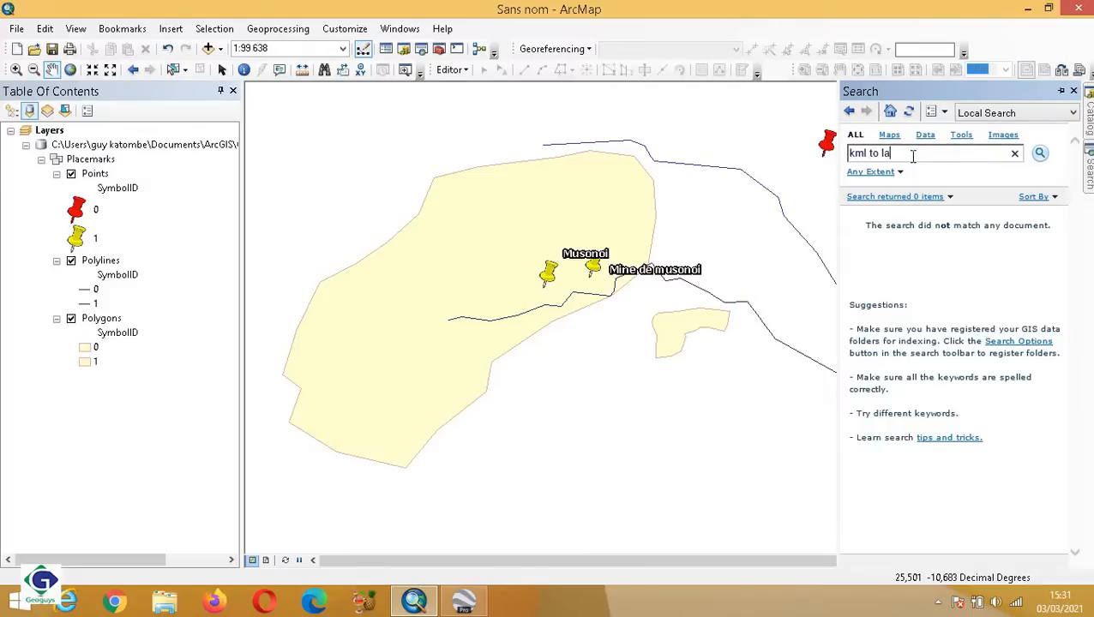
text(yer)
click(869, 153)
key(Delete)
key(BackSpace)
text(e)
key(BackSpace)
text(z)
click(1041, 155)
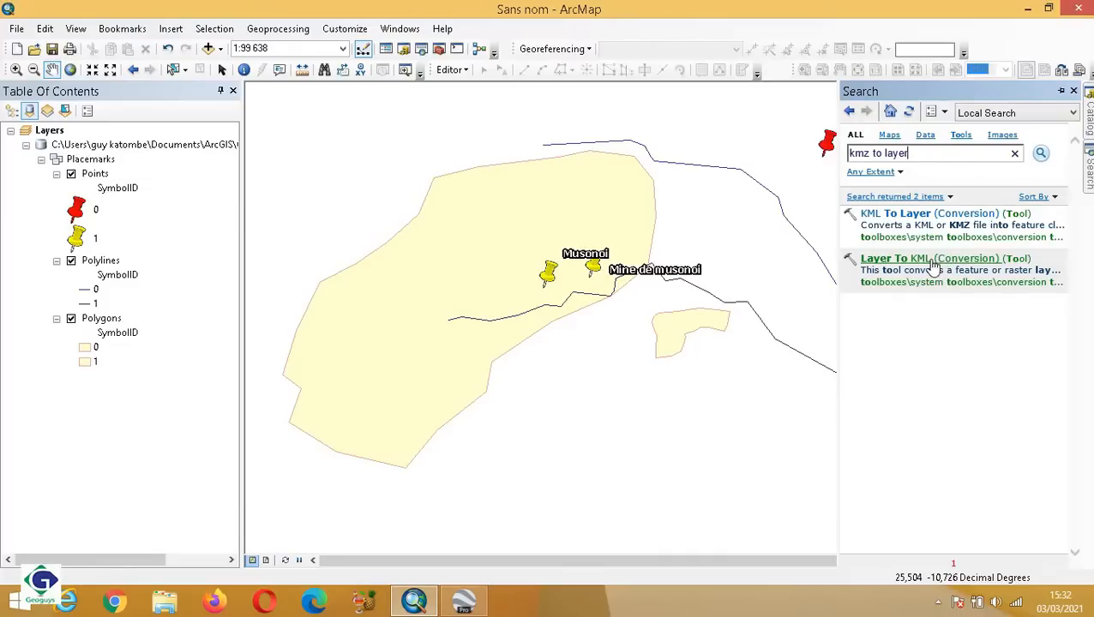
click(931, 260)
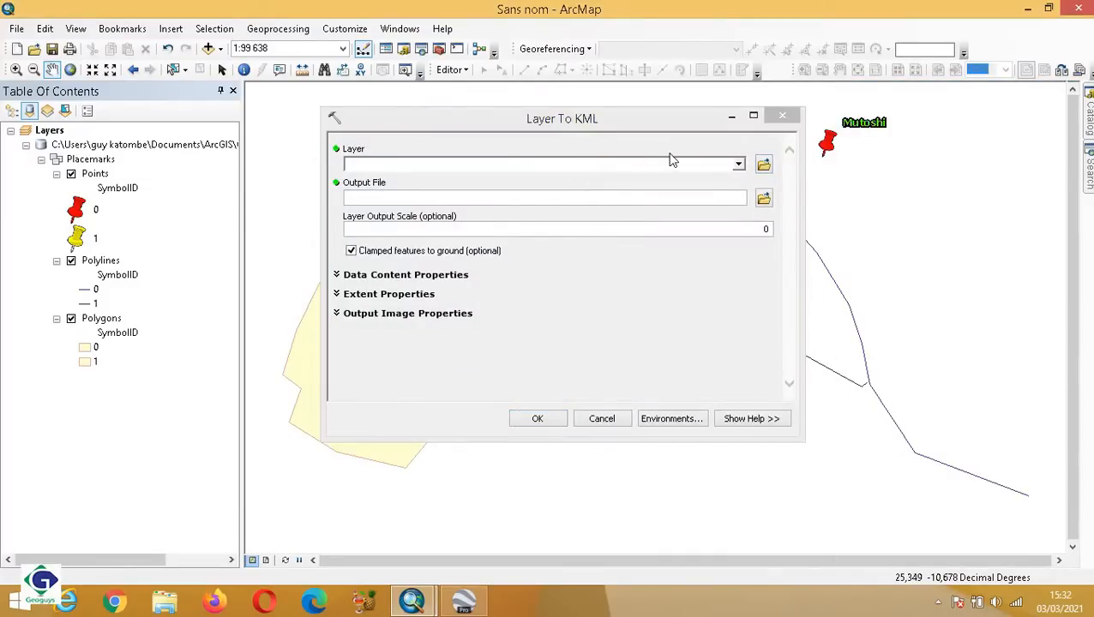
Convert the Carte_kolwezi_ok layer to KML with Kolweziokokok.kmz in Documents\ArcGIS as the output file.
click(738, 166)
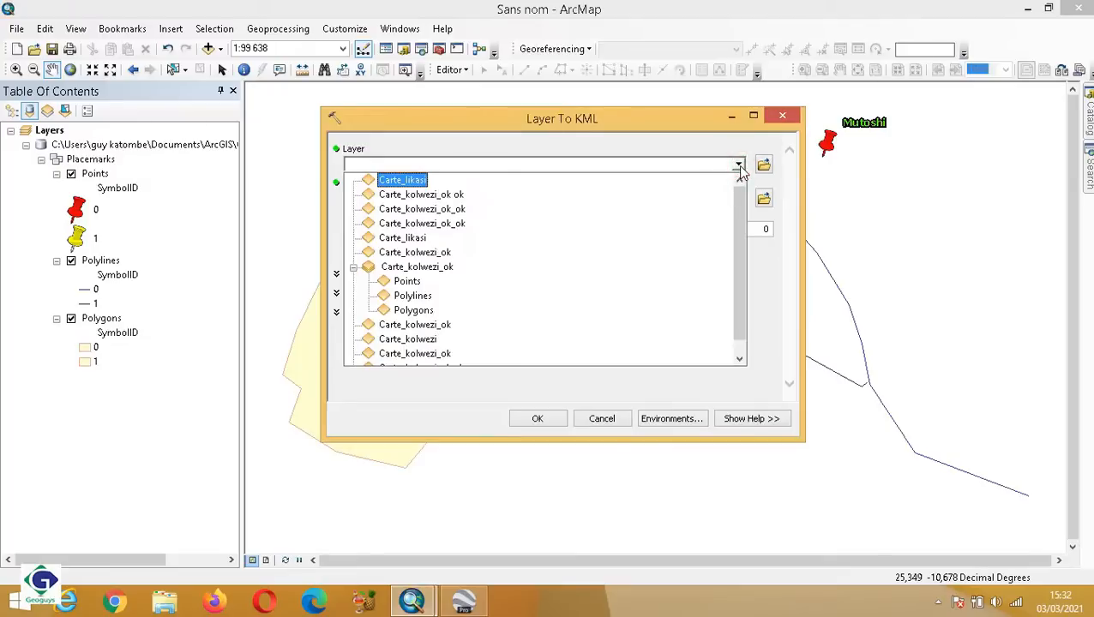
click(452, 254)
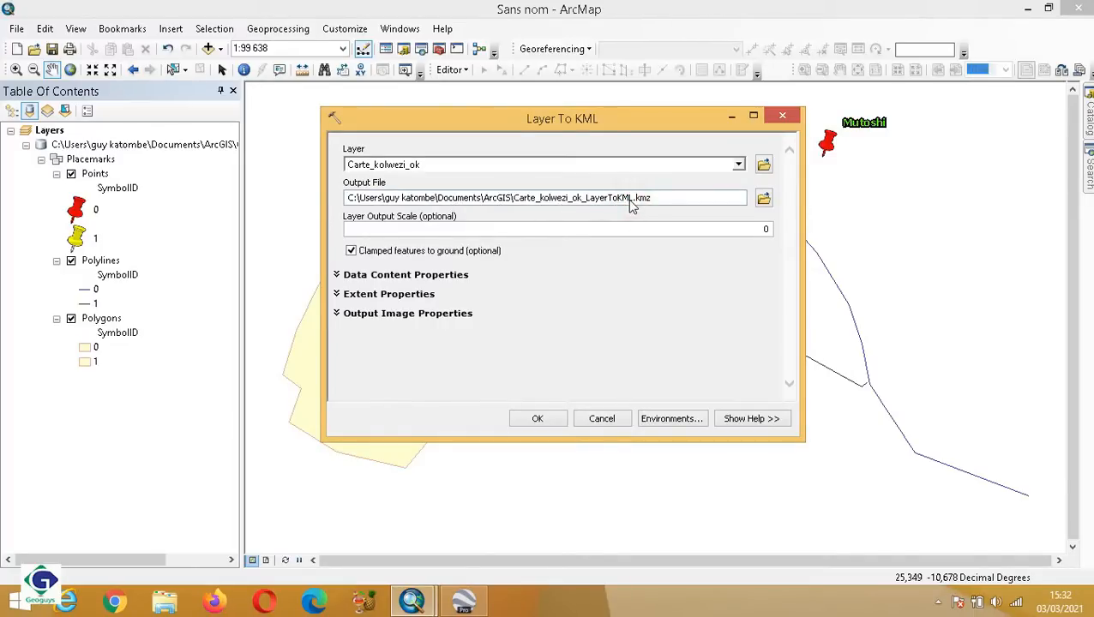
key(BackSpace)
key(BackSpace)
key(BackSpace)
key(BackSpace)
key(BackSpace)
key(BackSpace)
key(BackSpace)
key(BackSpace)
key(BackSpace)
key(BackSpace)
key(BackSpace)
key(BackSpace)
key(BackSpace)
key(BackSpace)
key(BackSpace)
key(BackSpace)
key(BackSpace)
key(BackSpace)
key(BackSpace)
key(BackSpace)
key(BackSpace)
key(BackSpace)
key(BackSpace)
key(BackSpace)
key(BackSpace)
key(BackSpace)
key(BackSpace)
key(BackSpace)
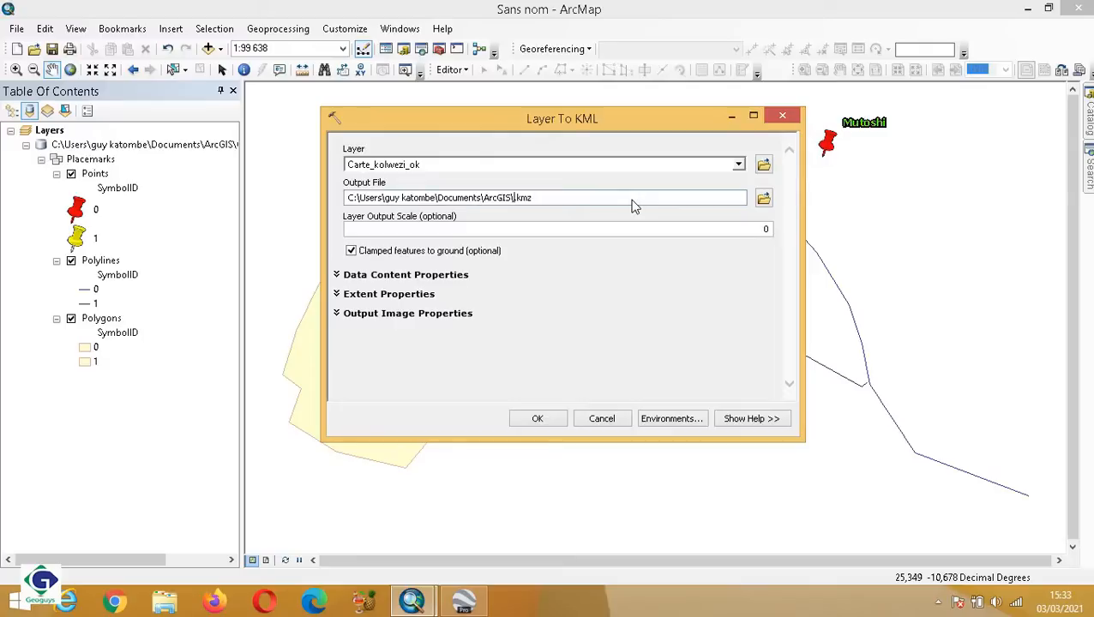
text(Kolweziokokok)
click(537, 418)
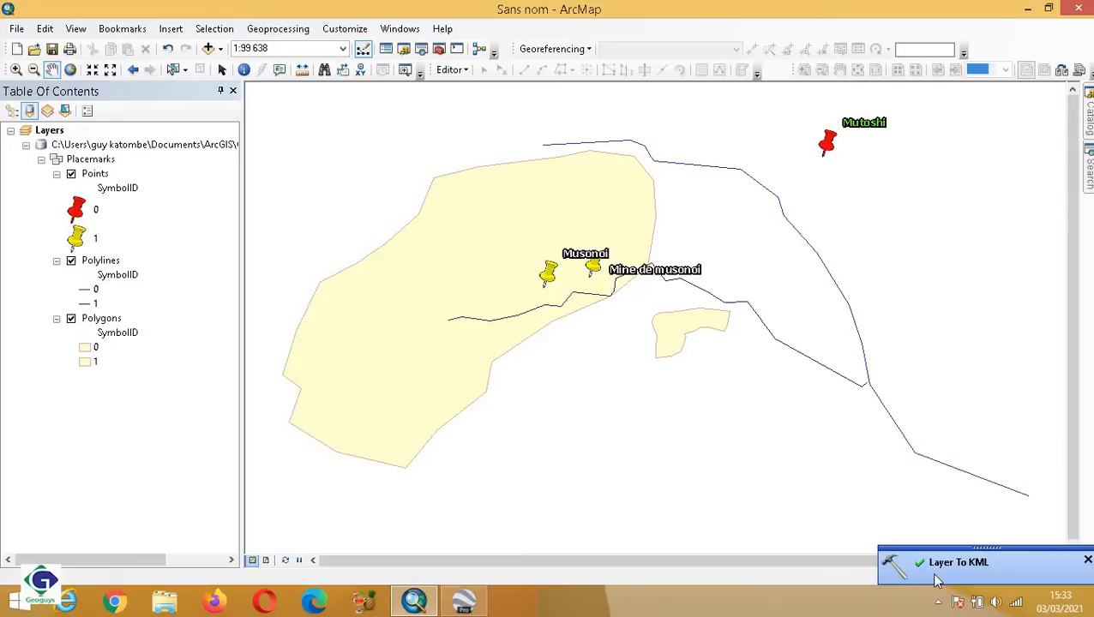
Check the Documents\ArcGIS folder in File Explorer for the exported Kolweziokokok KMZ file.
click(166, 602)
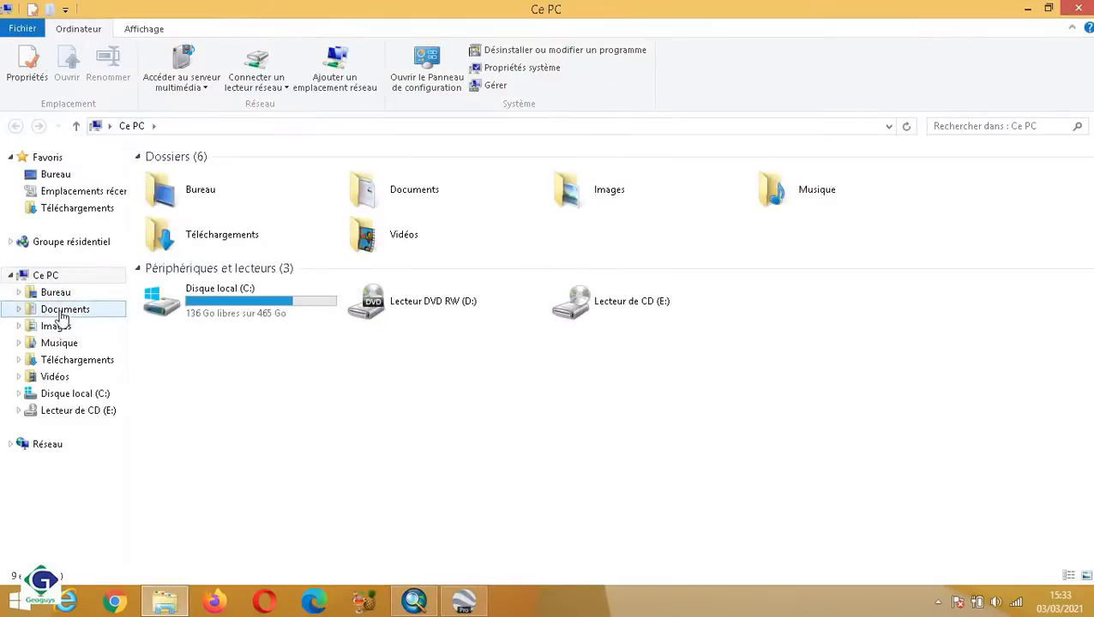
click(60, 311)
click(294, 222)
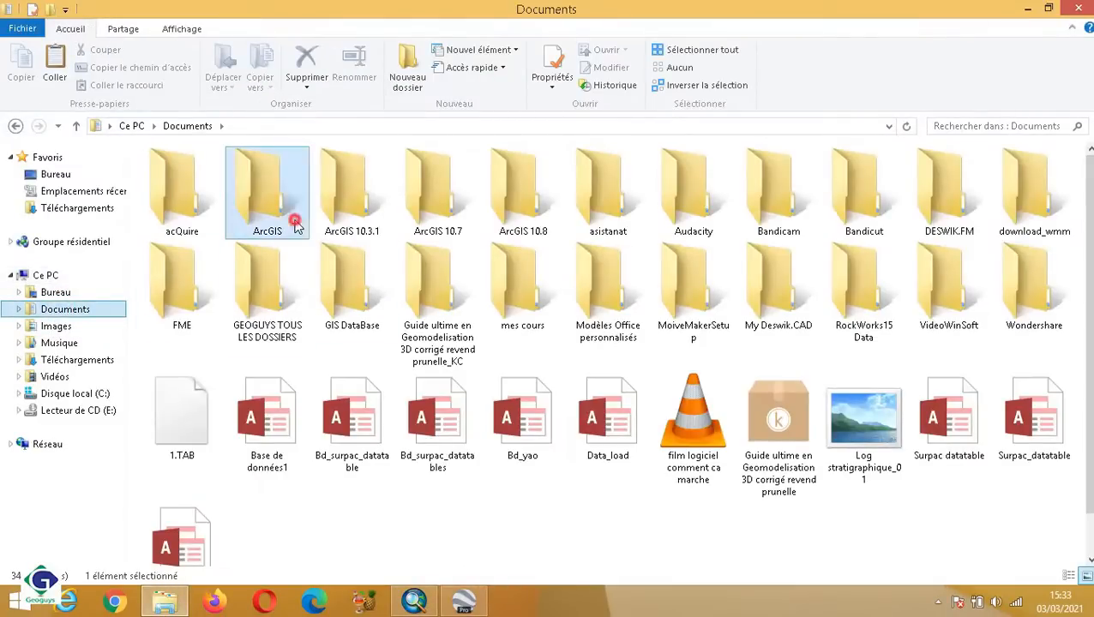
double_click(294, 222)
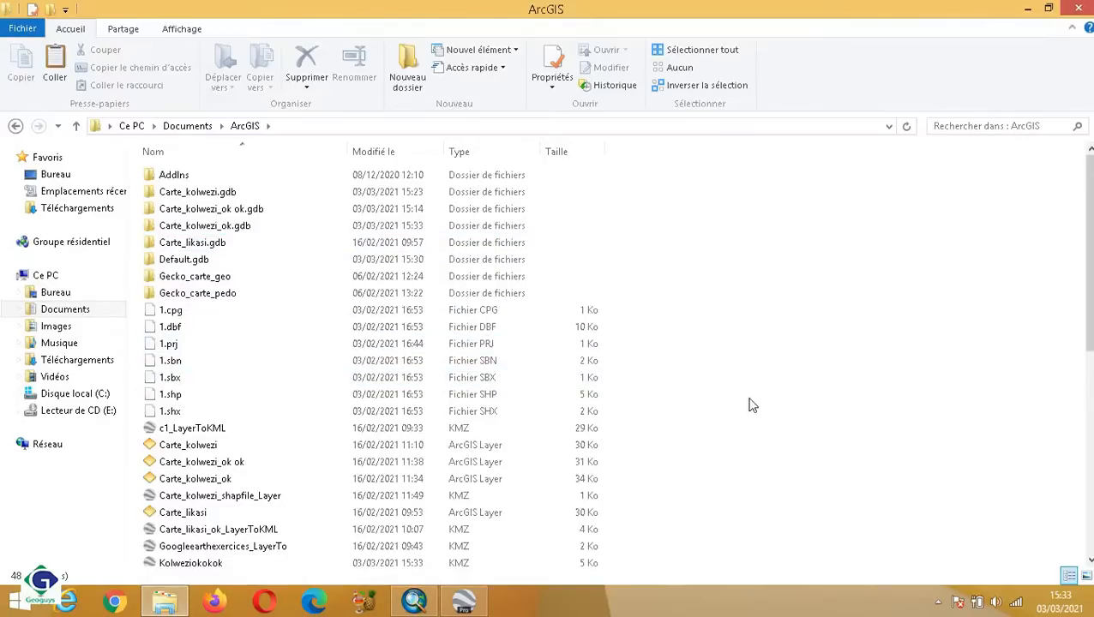
scroll(626, 452, down, 2)
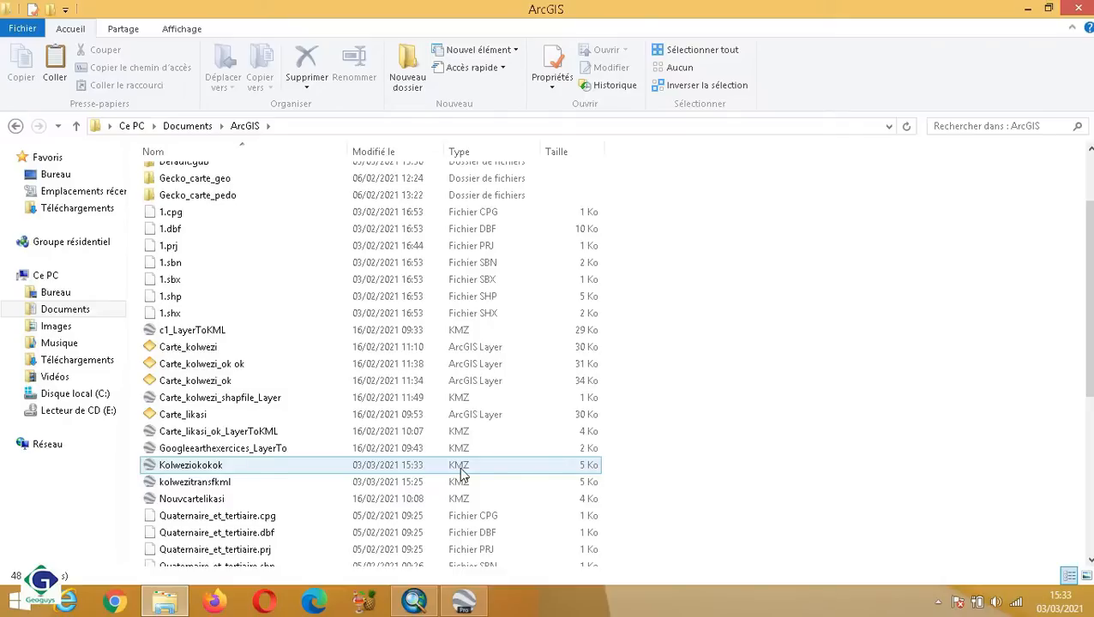
Switch to Google Earth Pro and open the Kolweziokokok KMZ file from Documents\ArcGIS.
double_click(484, 499)
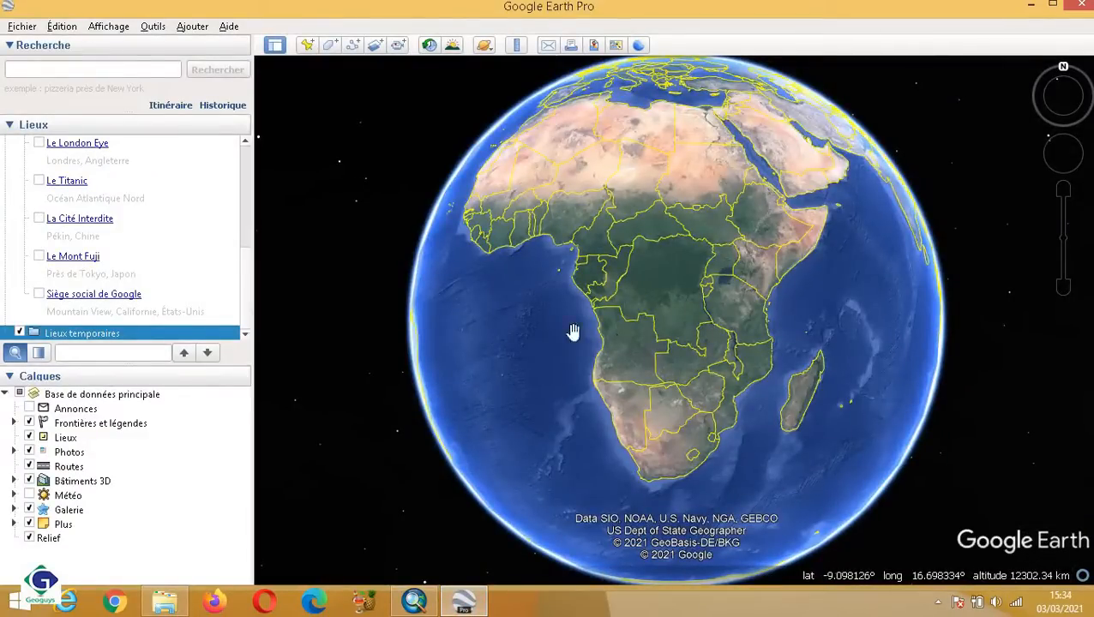
click(22, 27)
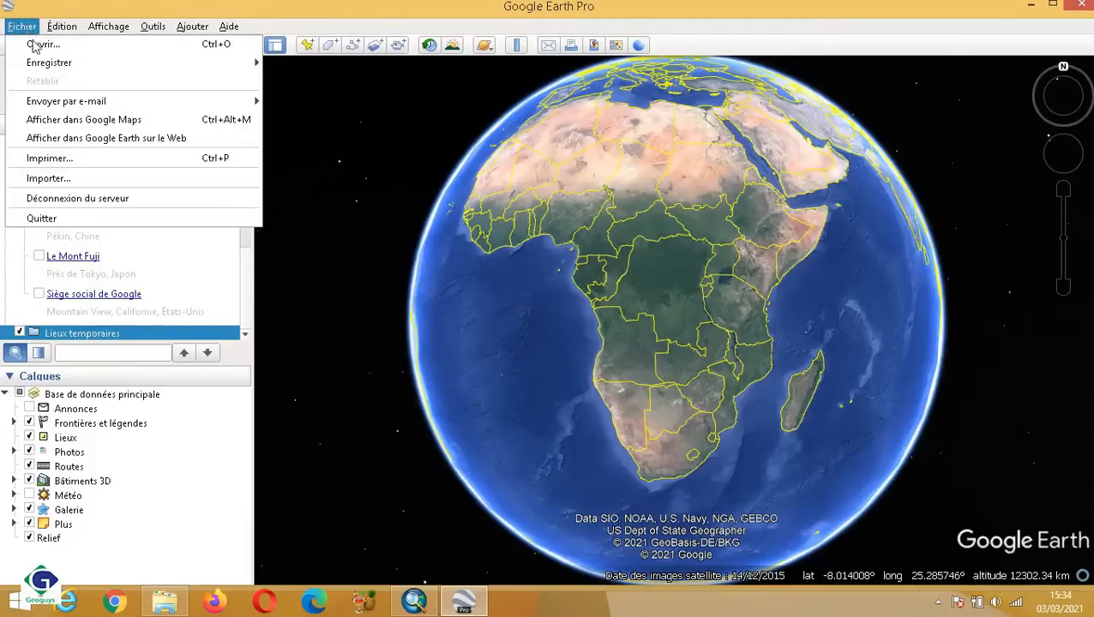
click(36, 45)
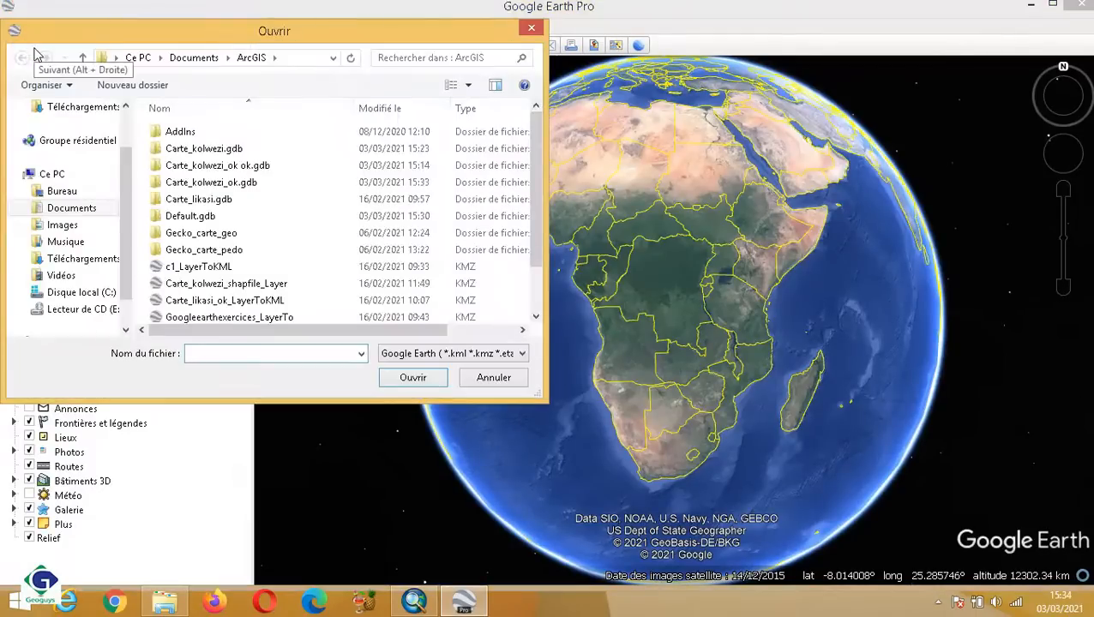
click(84, 210)
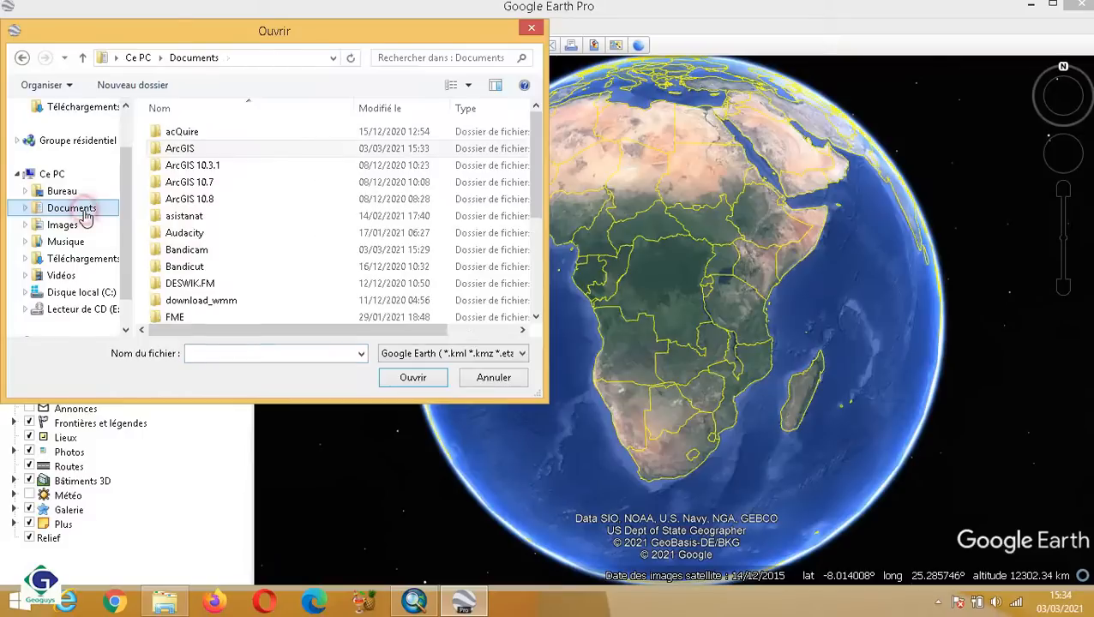
click(257, 154)
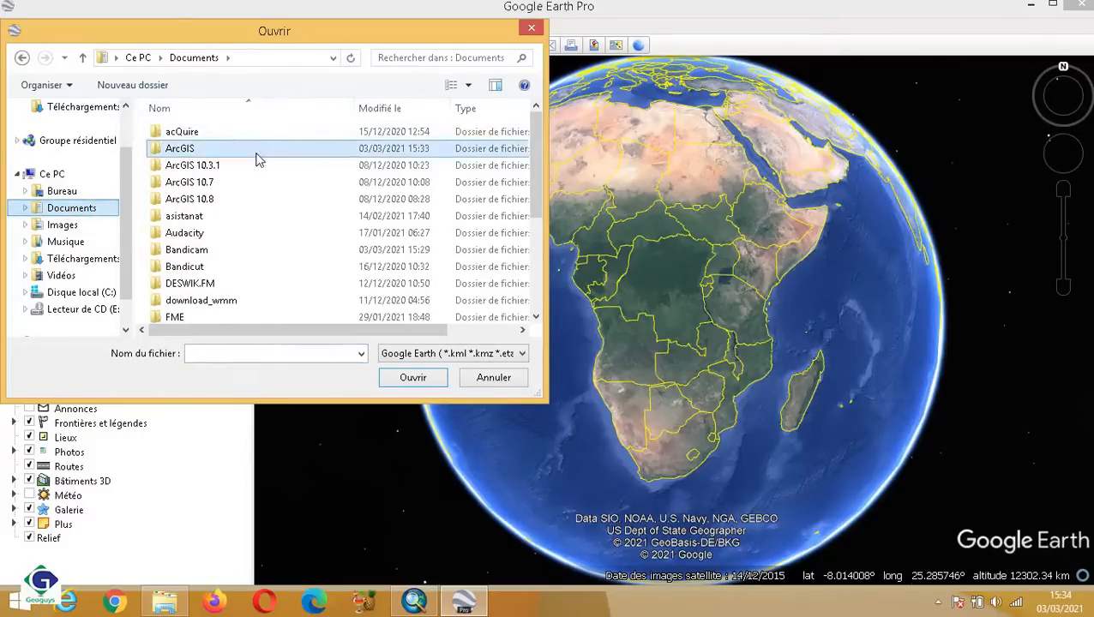
double_click(257, 152)
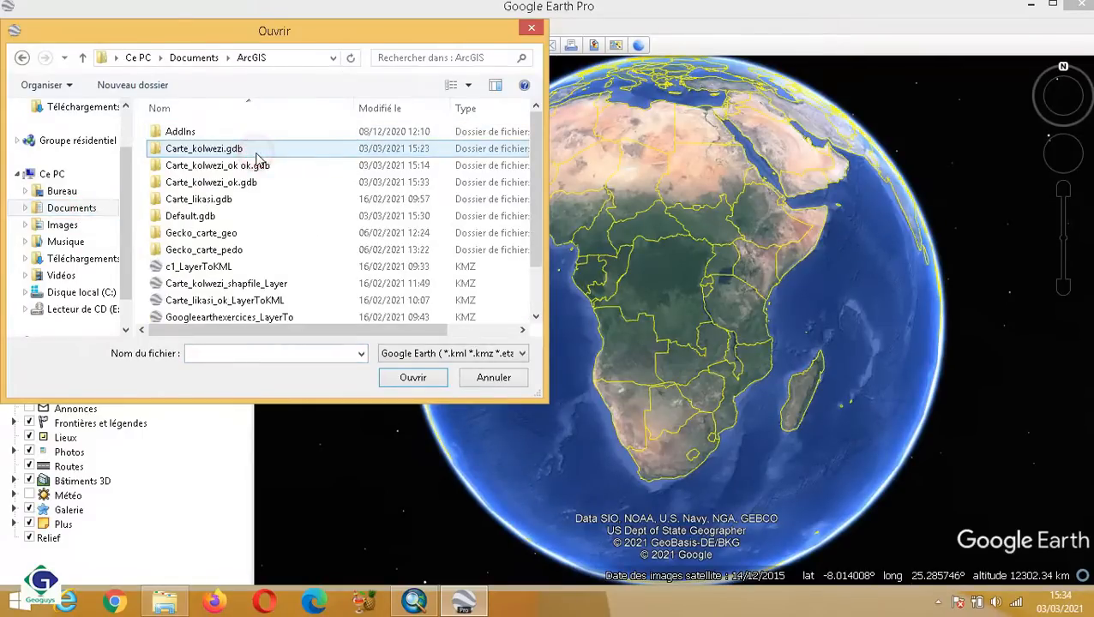
click(539, 204)
drag(538, 203, 537, 248)
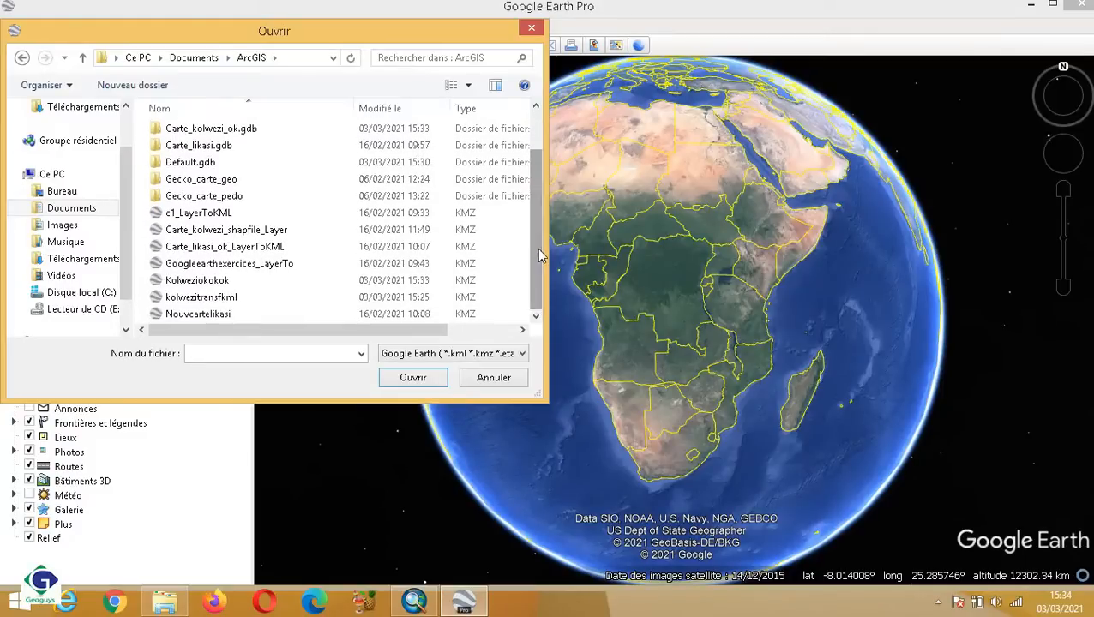
click(212, 283)
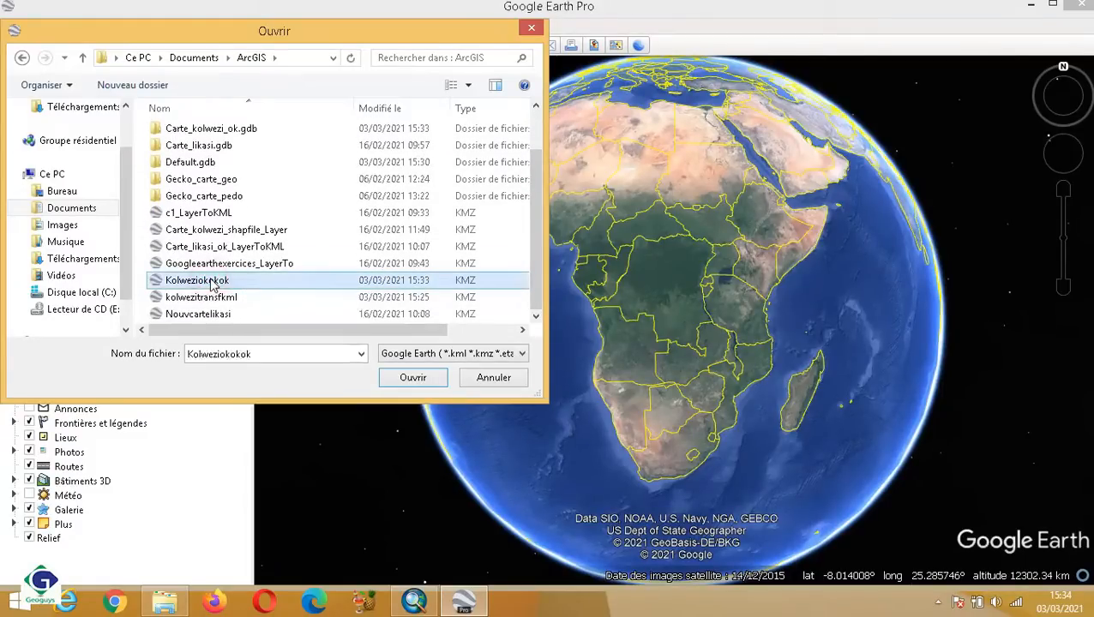
click(419, 384)
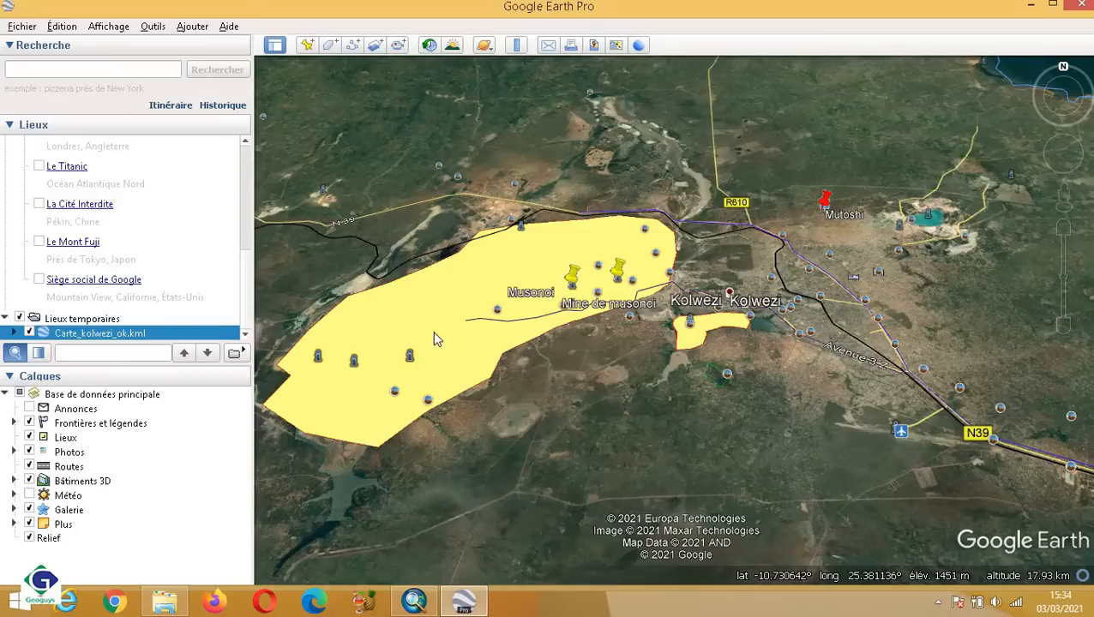
Compare the original layers in ArcMap with the imported Kolwezi map in Google Earth Pro.
click(415, 601)
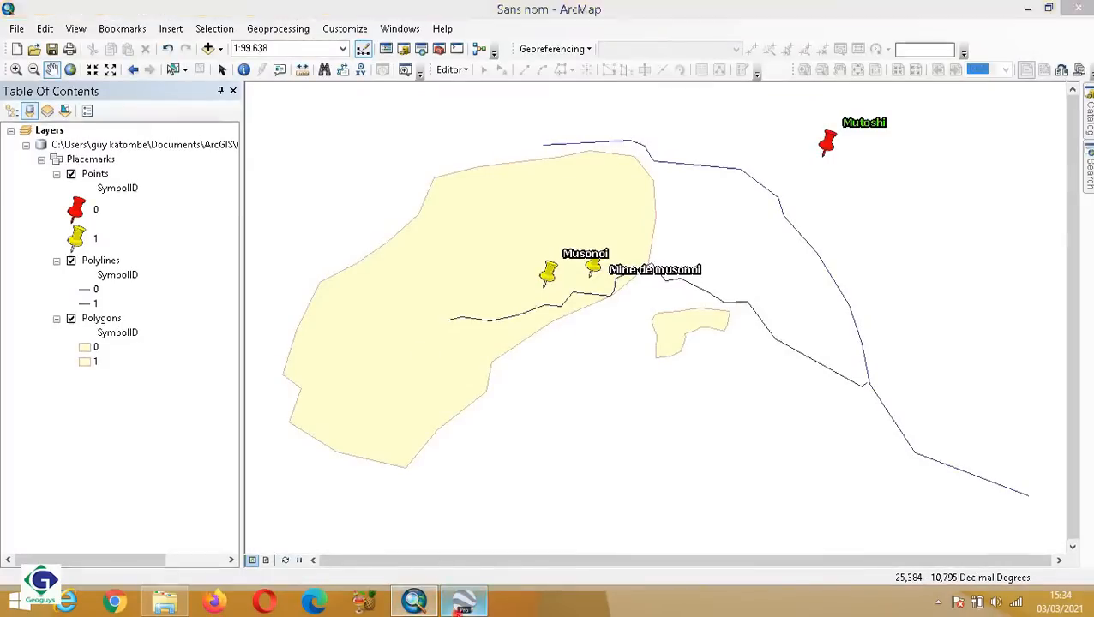
click(463, 600)
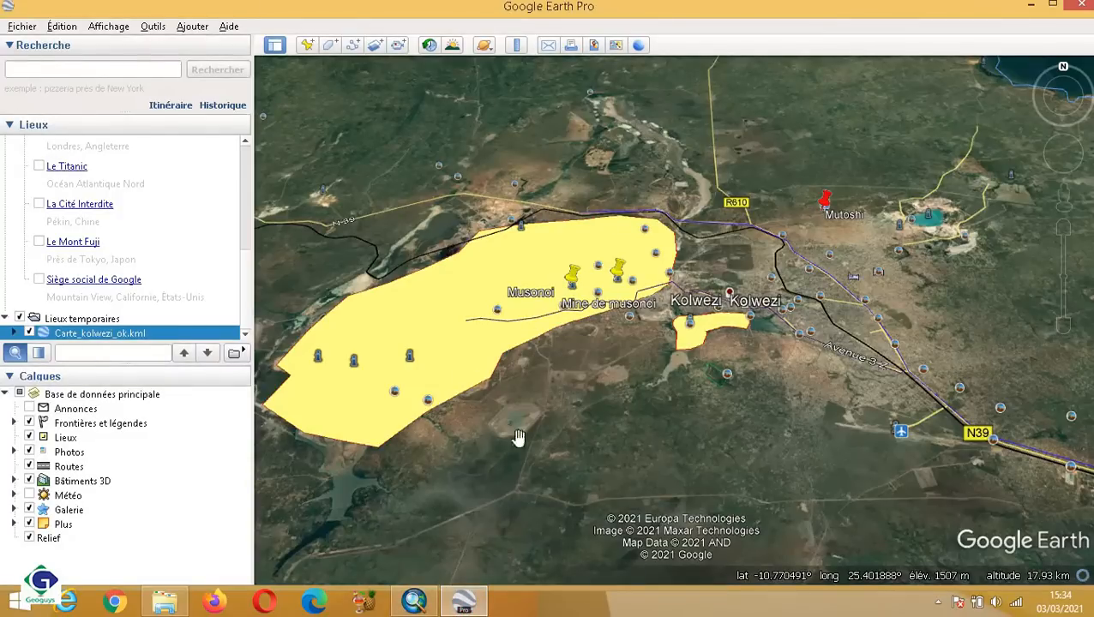